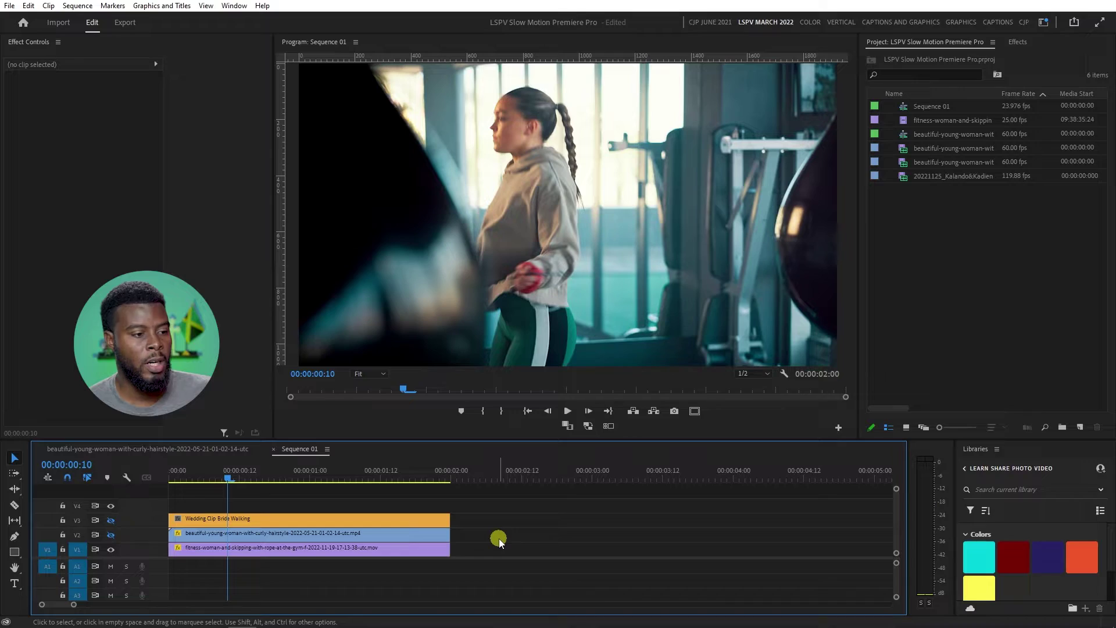
Select the fitness woman skipping-rope clip on track V1 and play the sequence from its start
click(441, 551)
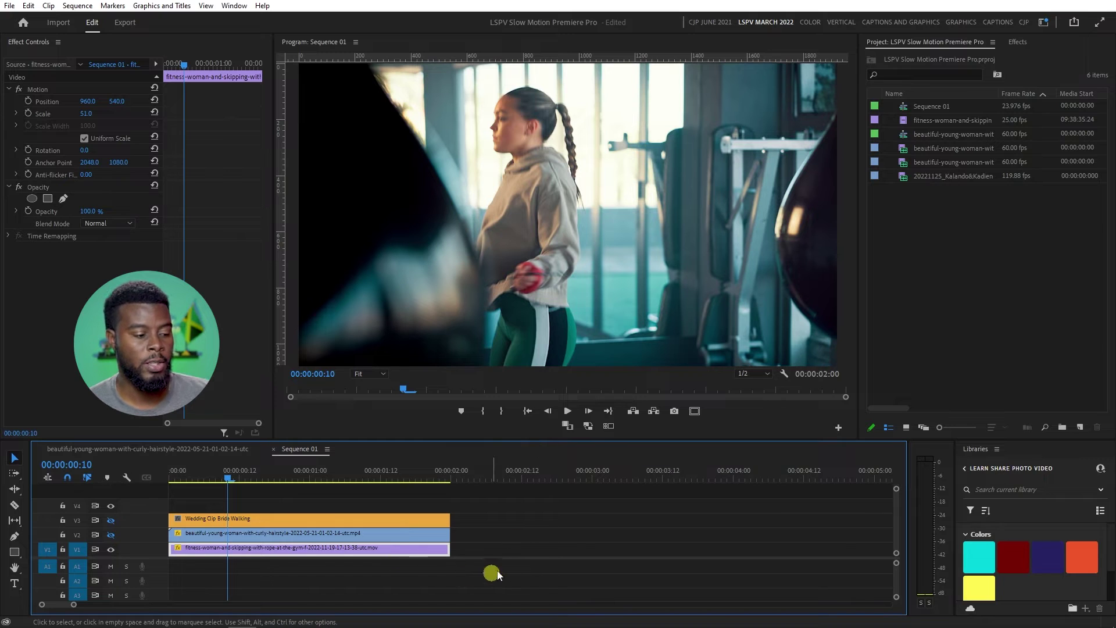
key(Home)
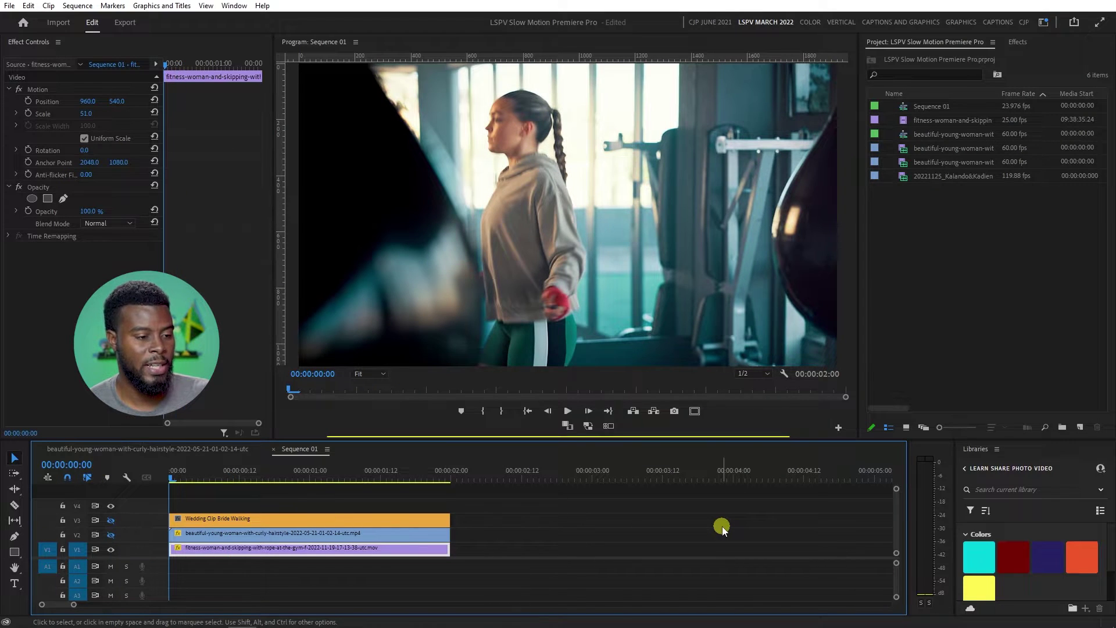
key(space)
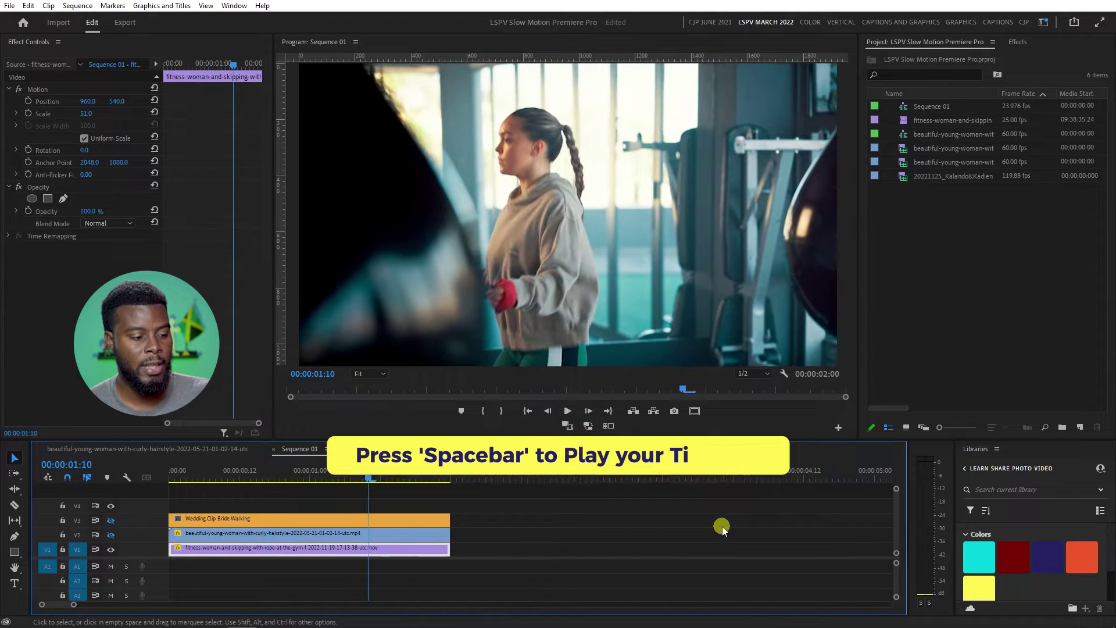
Try the skipping-rope clip on V1 at 96% speed, preview it, and undo the speed change
right_click(376, 554)
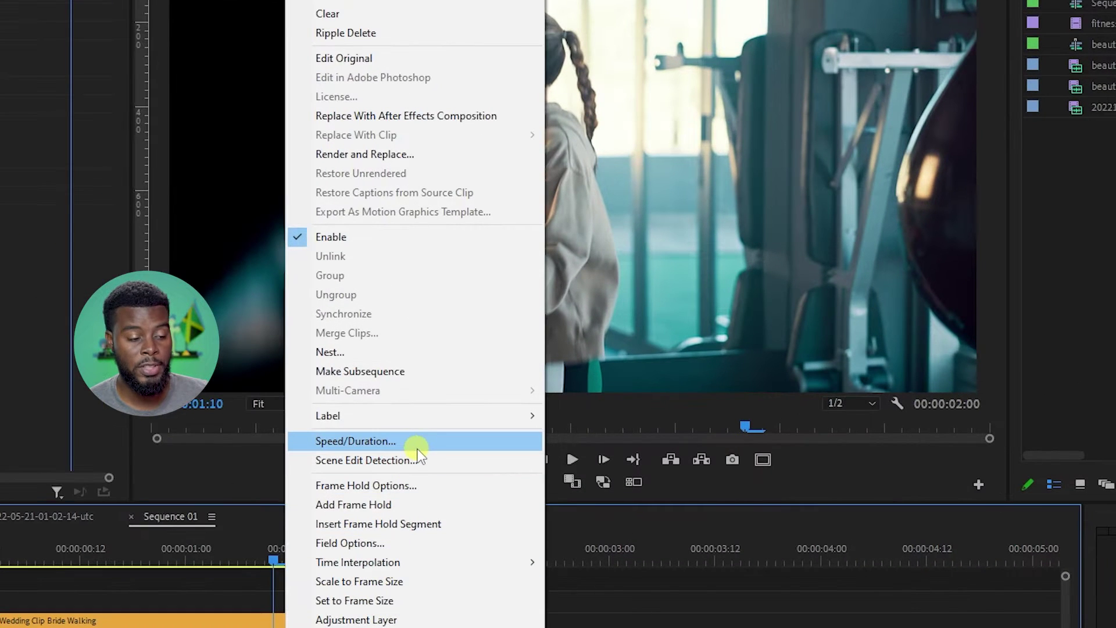
click(417, 447)
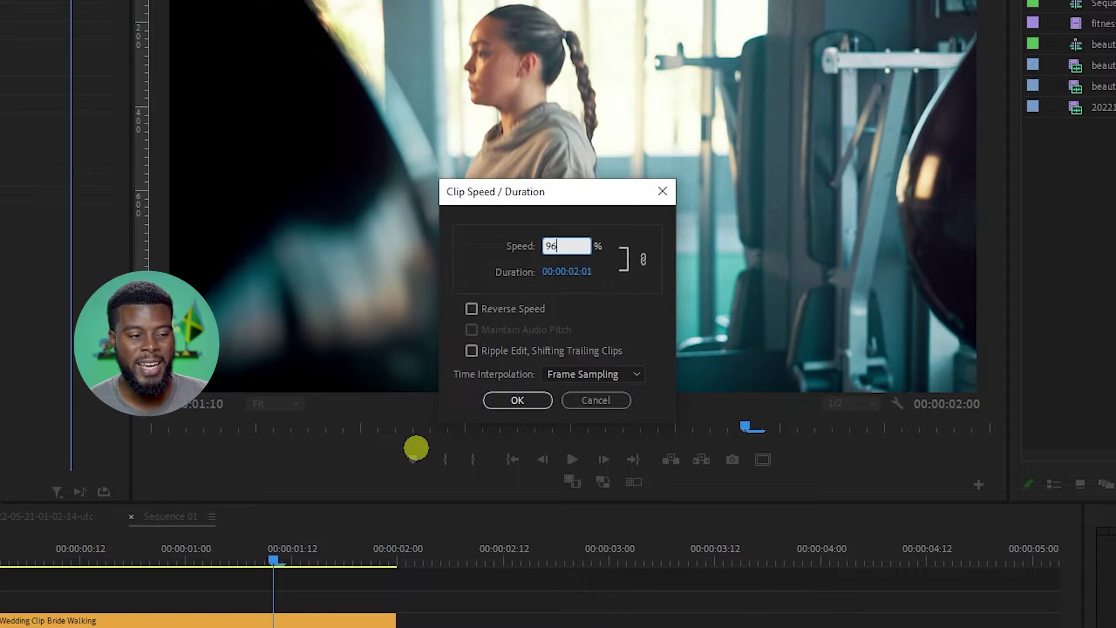
key(Return)
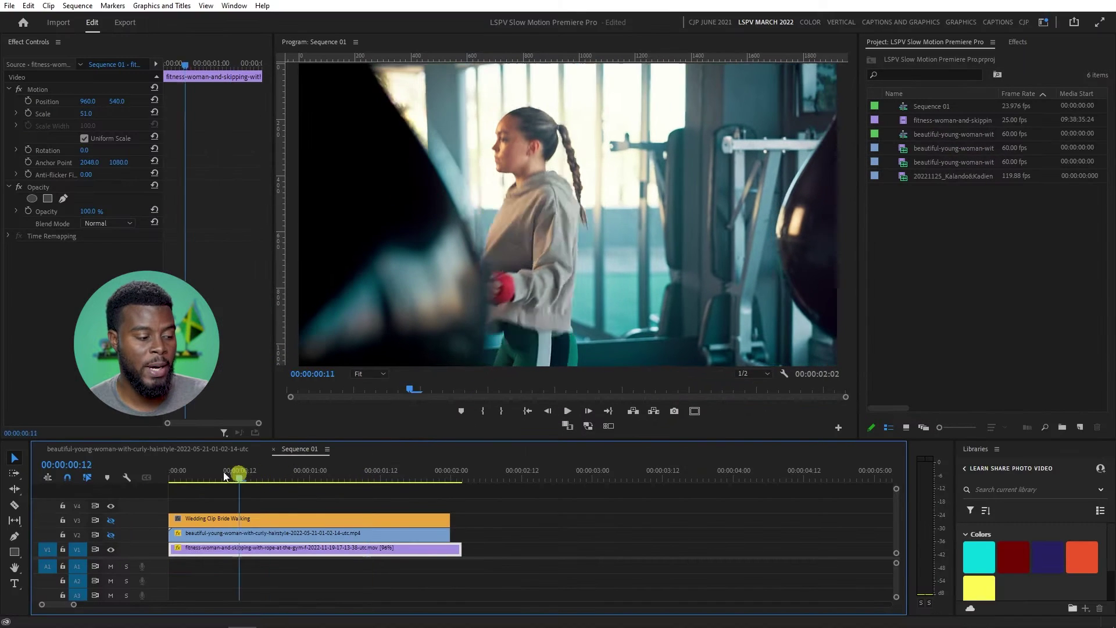
key(space)
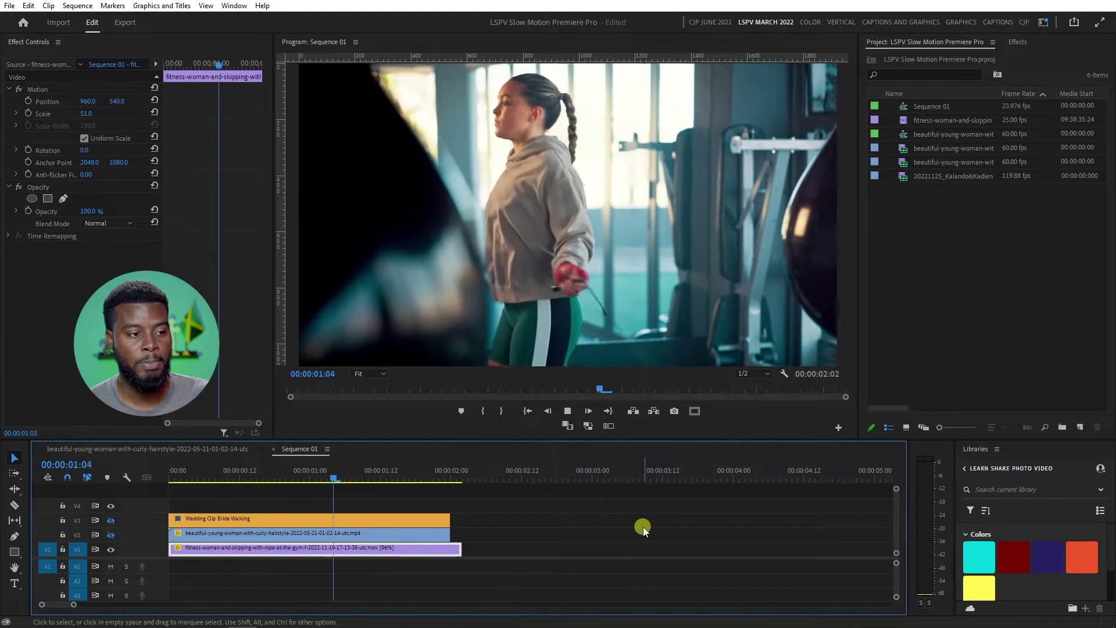
key(space)
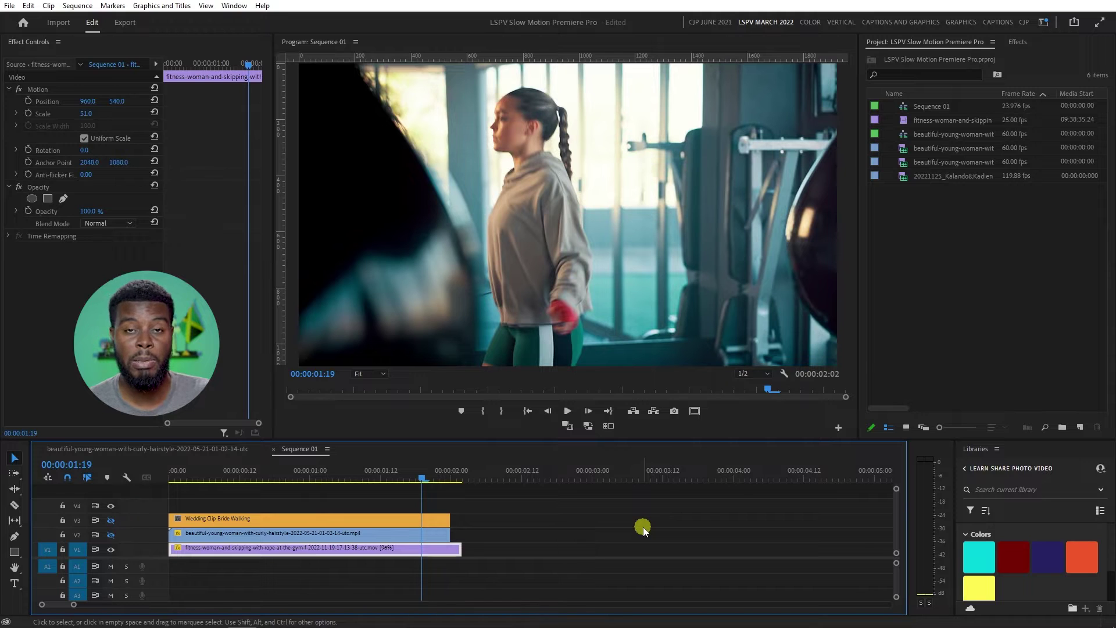
key(ctrl+z)
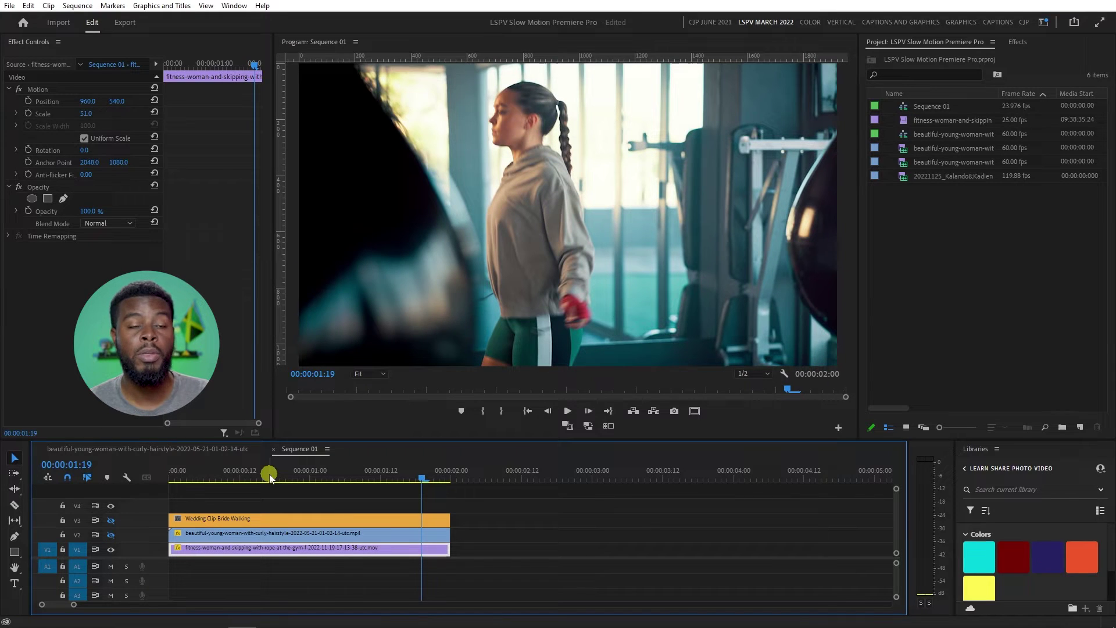
Slow the skipping-rope clip on track V1 to 50% speed
click(269, 477)
right_click(304, 547)
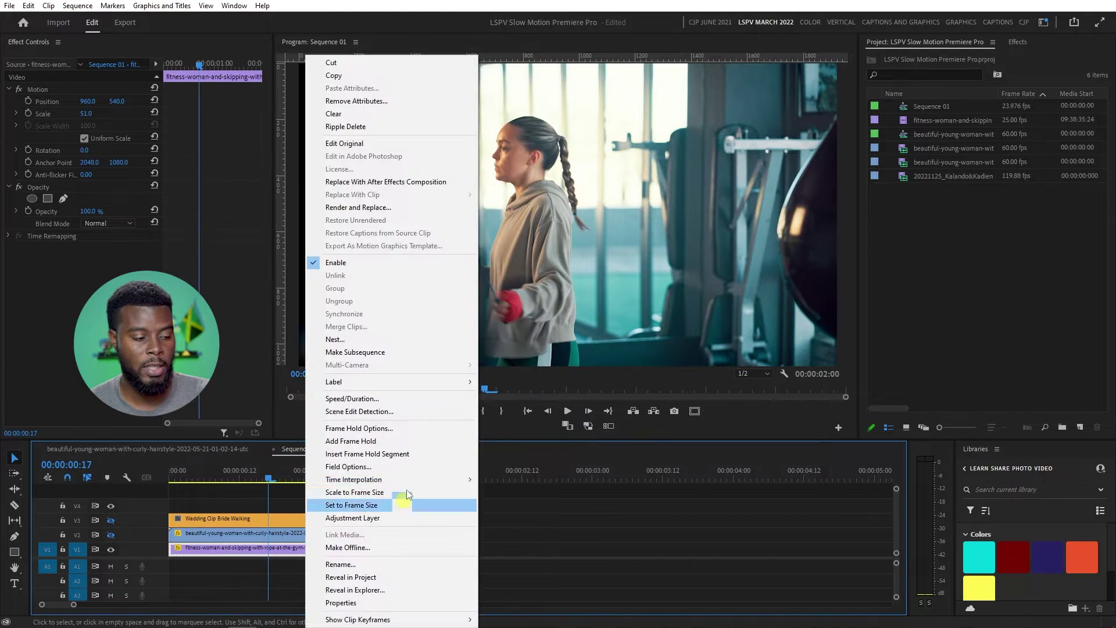
click(411, 399)
text(50)
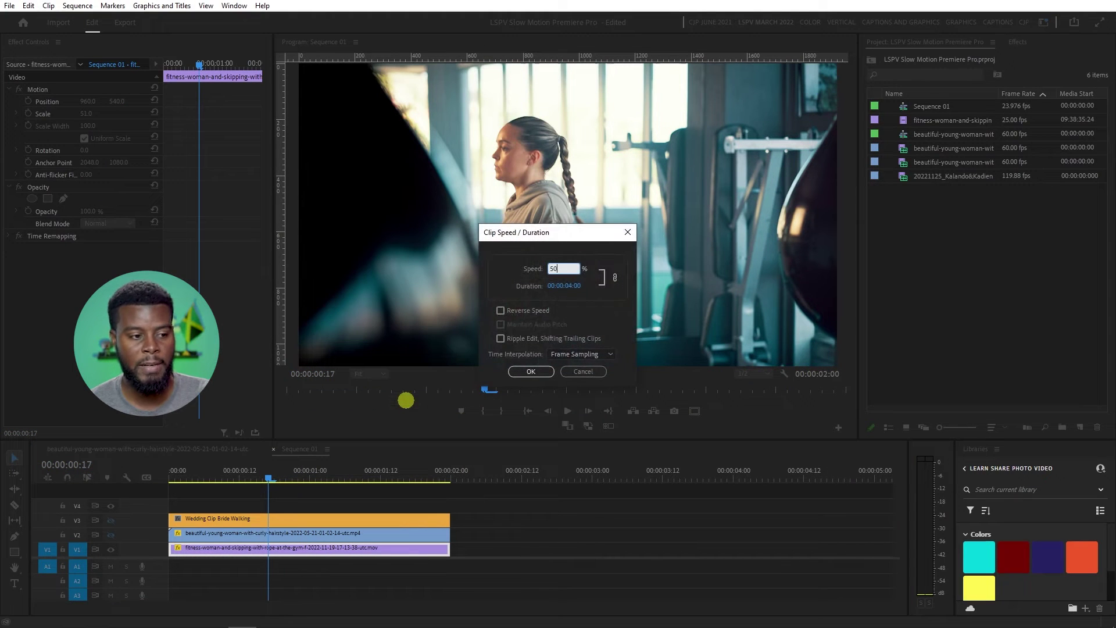
key(Return)
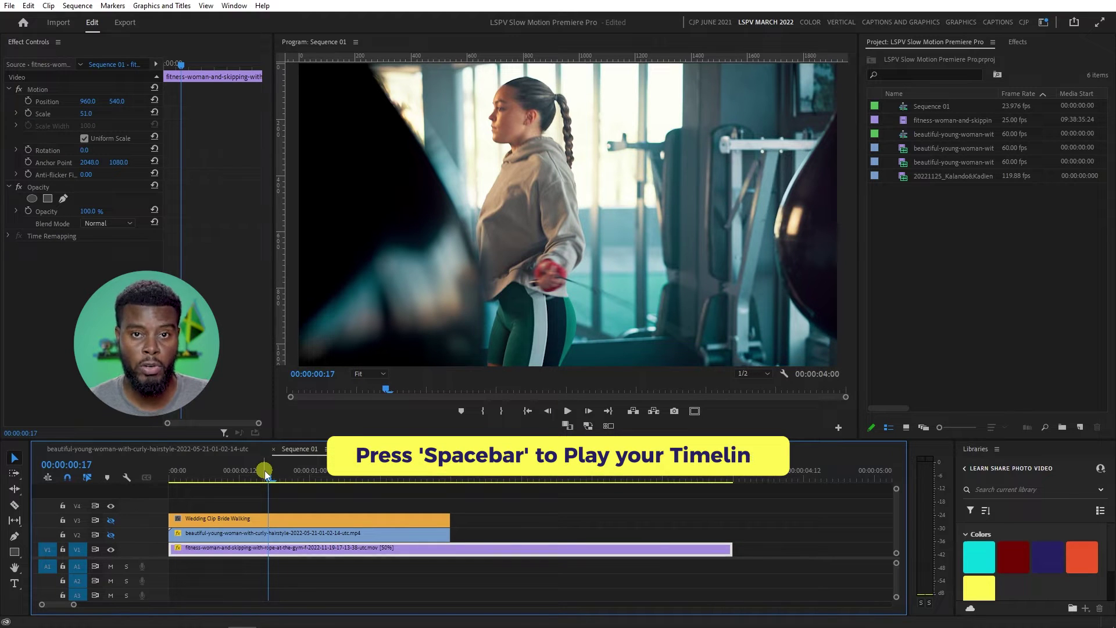
Play back the slowed skipping-rope clip, including once from the start of the sequence, to check its motion
key(space)
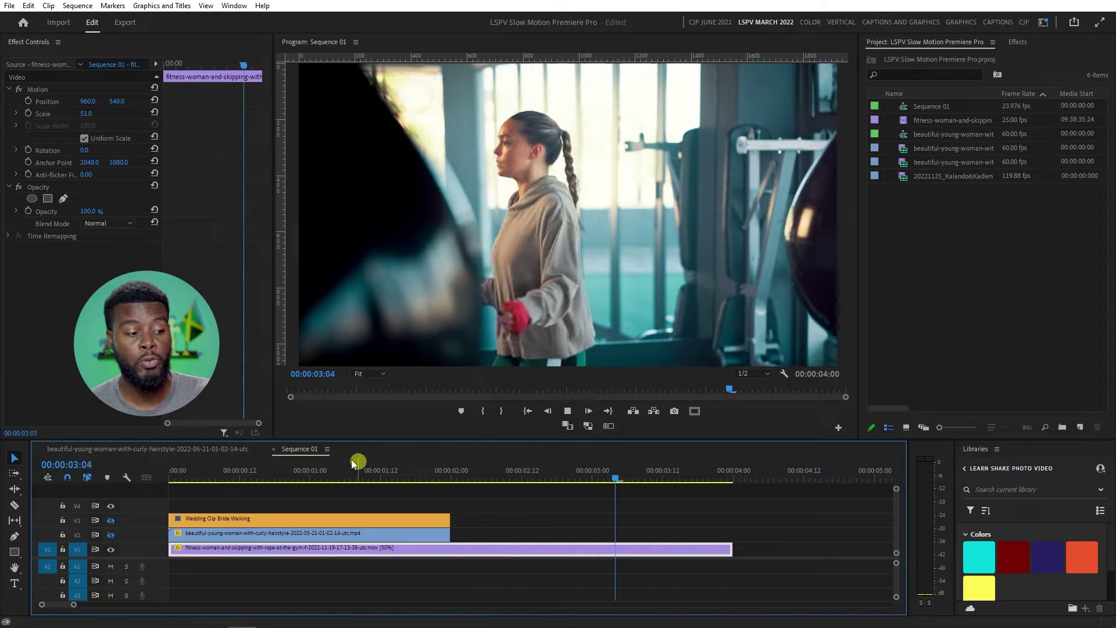
key(space)
key(Home)
key(space)
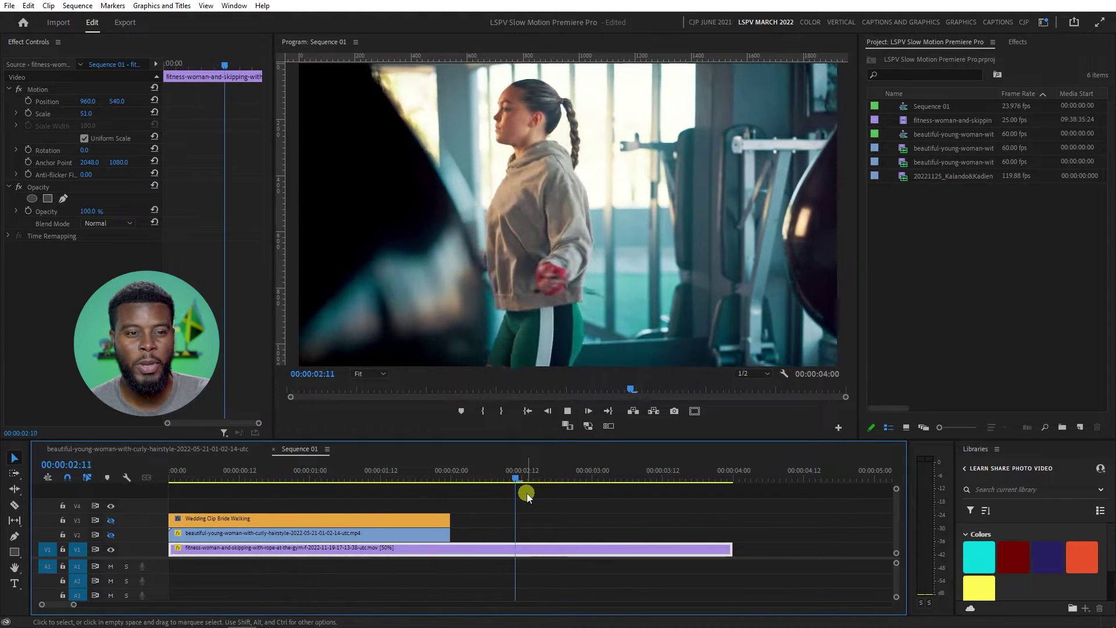
key(space)
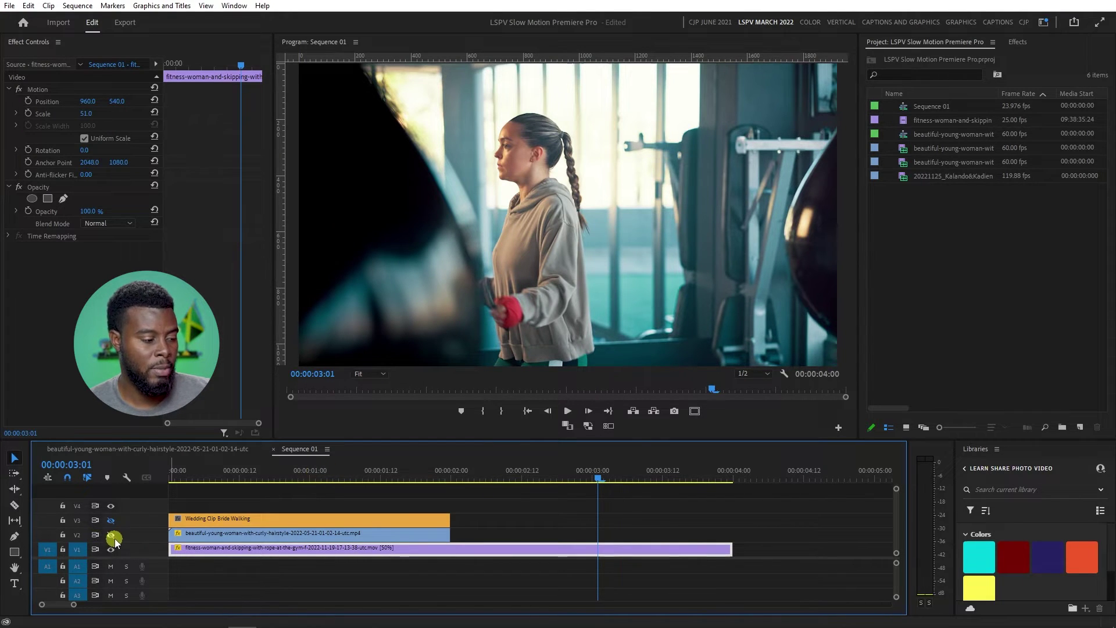
Return to the sequence start and play the curly-hair woman clip on V2 at its original speed
click(216, 475)
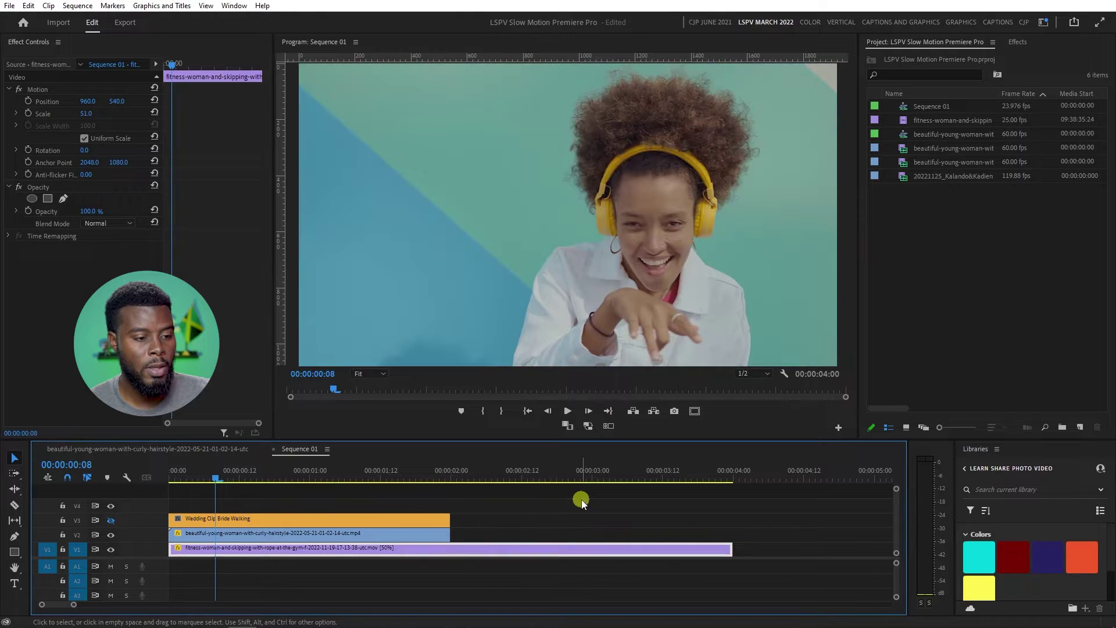
click(583, 503)
drag(245, 475, 171, 476)
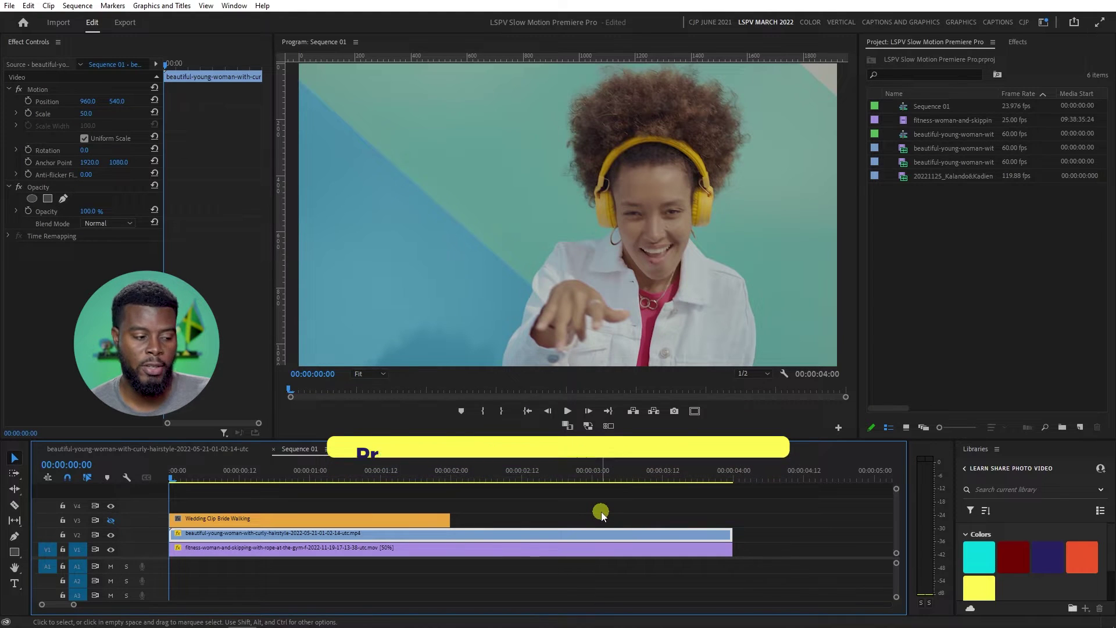
key(space)
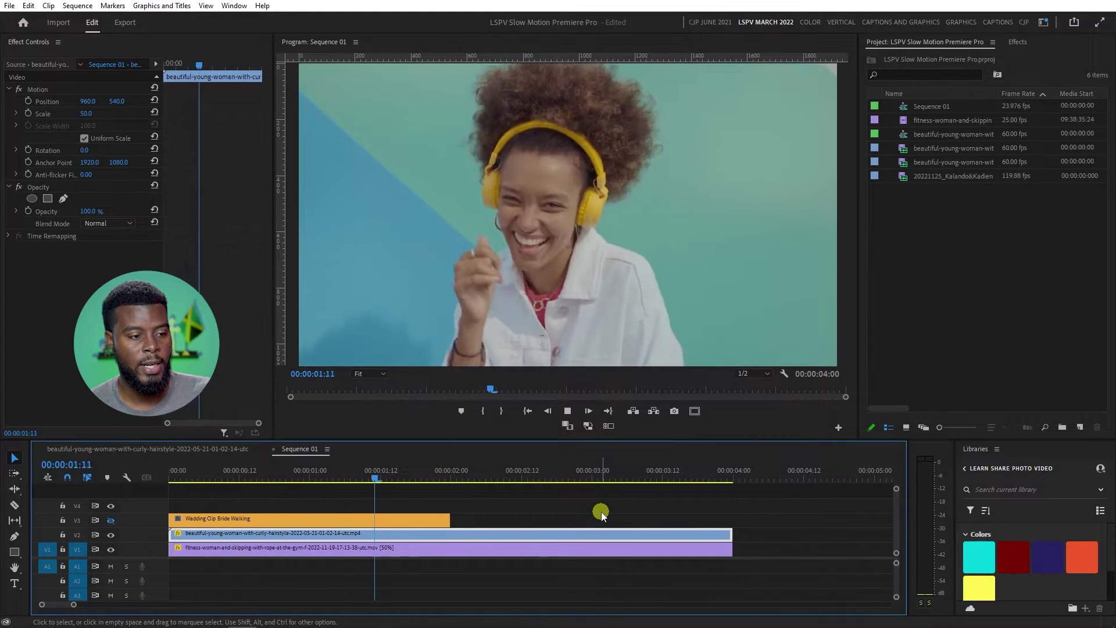
key(space)
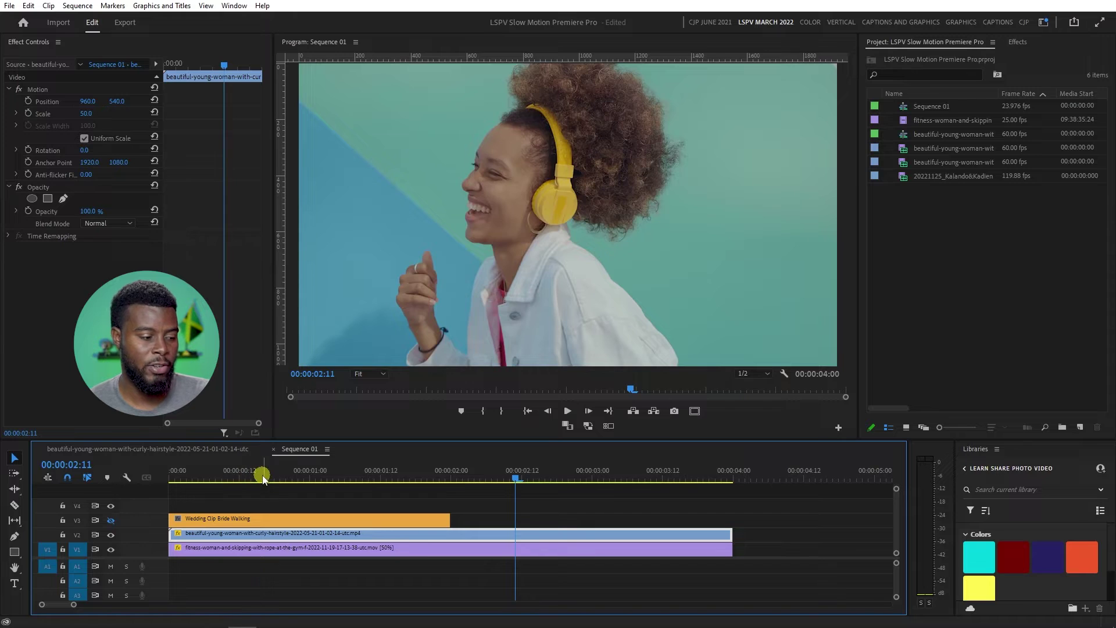
Slow the curly-hair woman clip on track V2 to 40% speed
drag(262, 475, 198, 475)
right_click(253, 536)
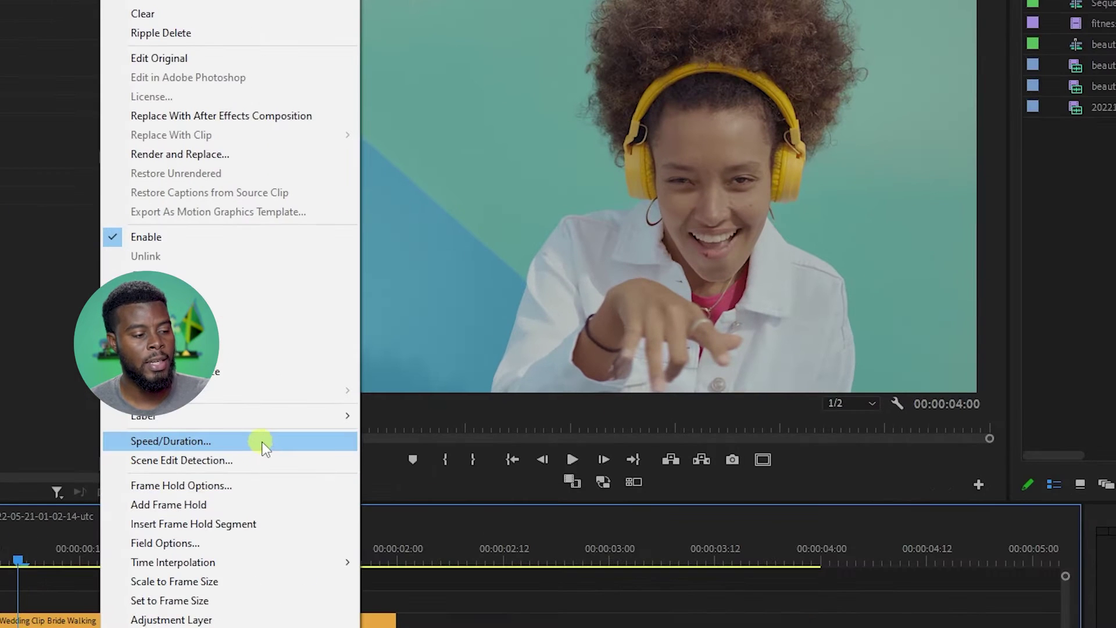
click(359, 401)
text(40)
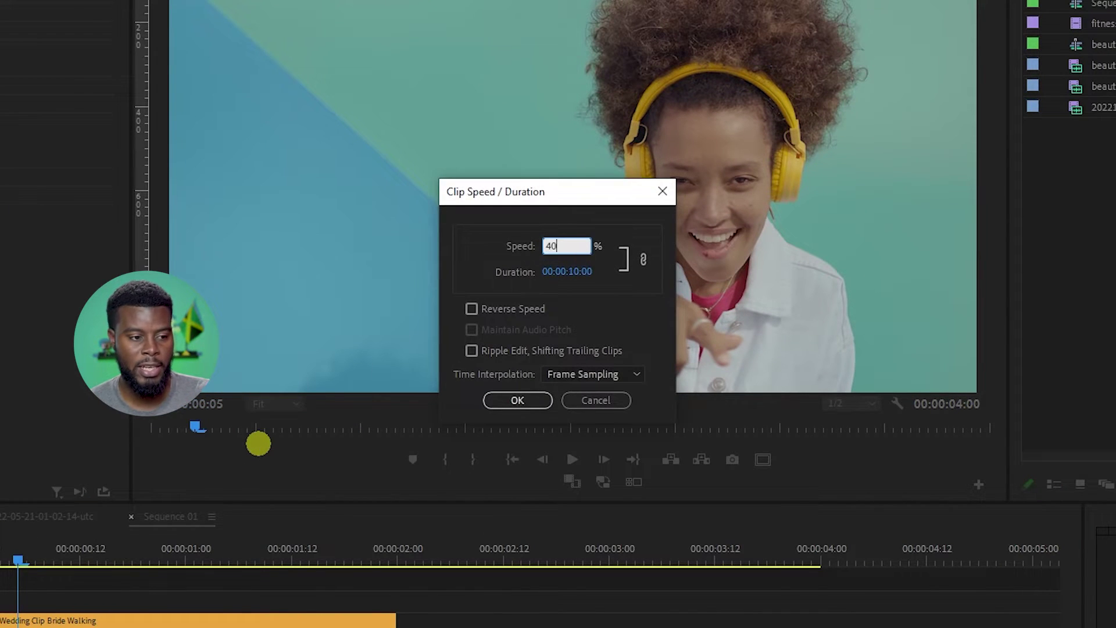
key(Return)
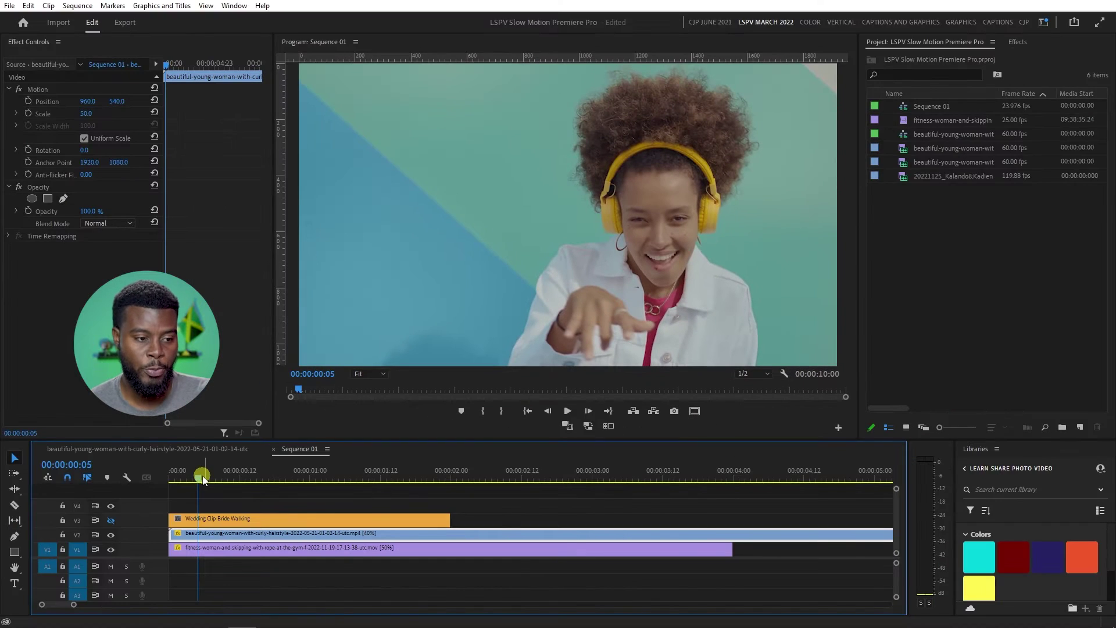
Play back the slowed curly-hair woman clip and replay it from the sequence start to check its smoothness
key(space)
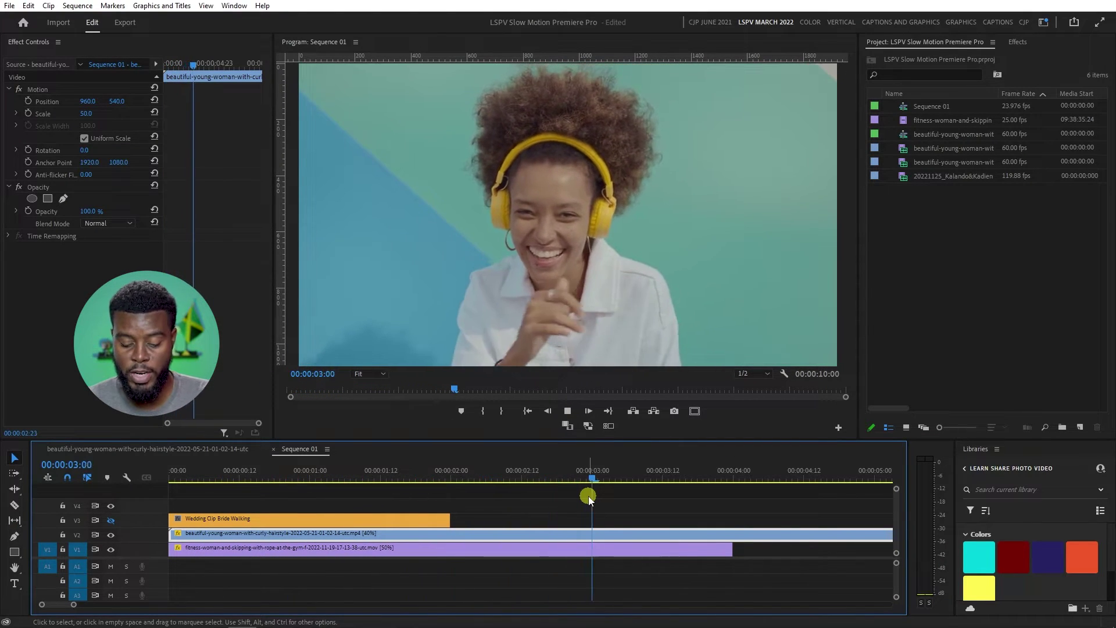
key(backslash)
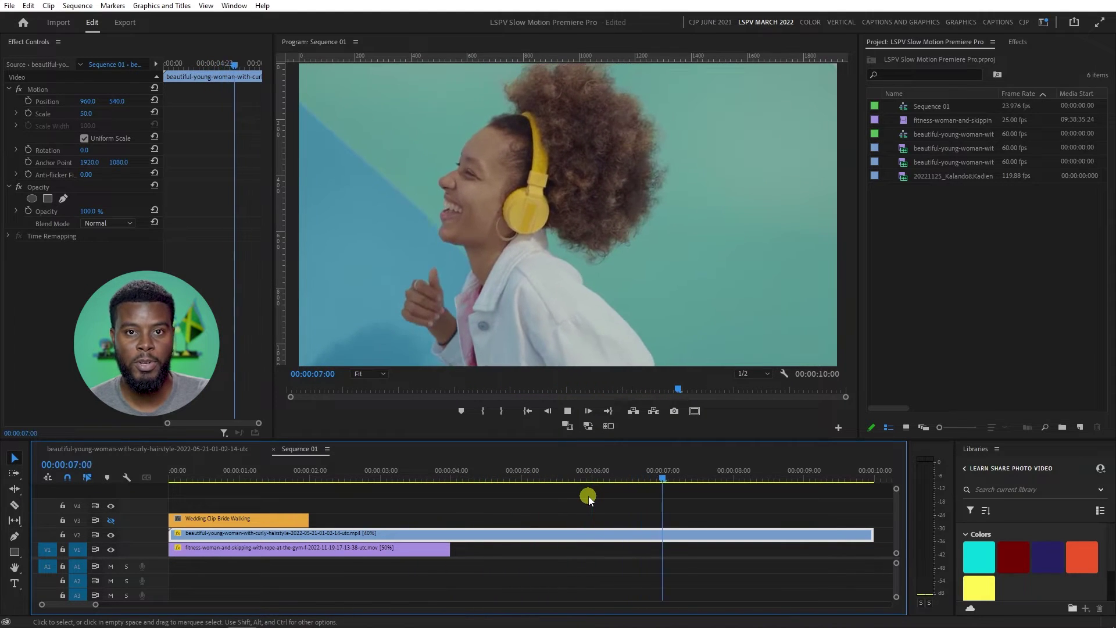
key(space)
key(Home)
key(space)
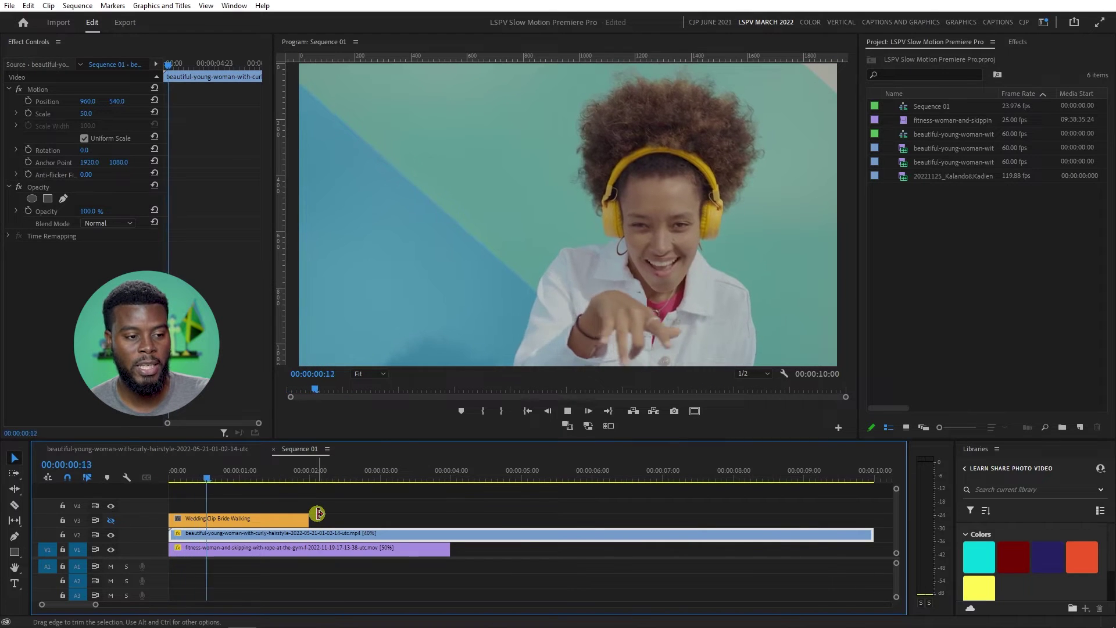
key(space)
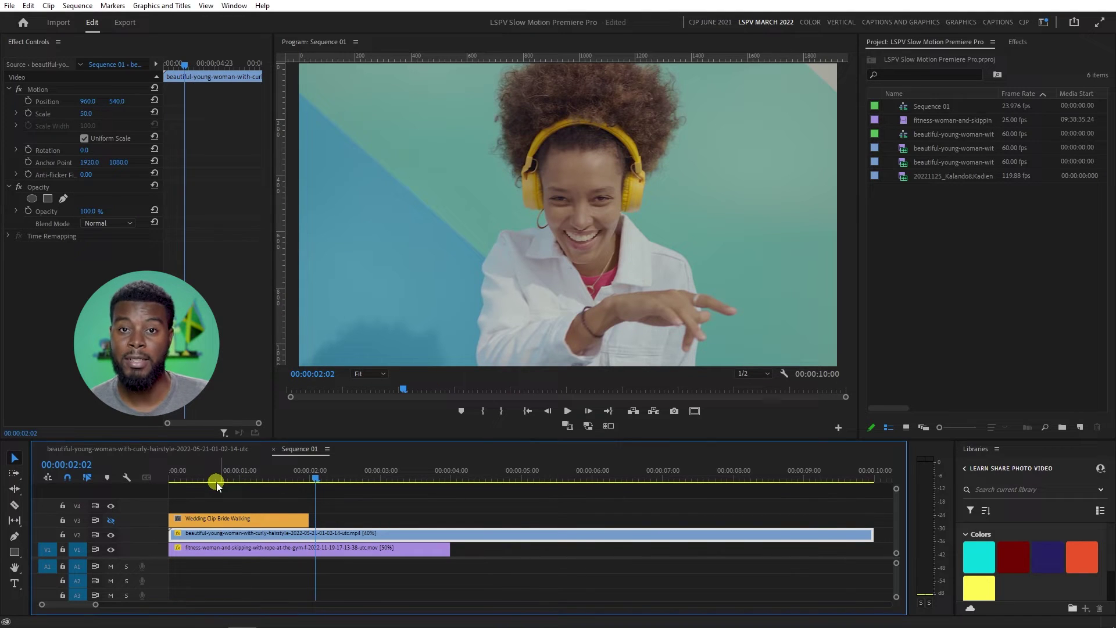
Turn on the output of track V3 to show the Wedding Clip Bride Walking footage near the sequence start
click(110, 520)
click(195, 472)
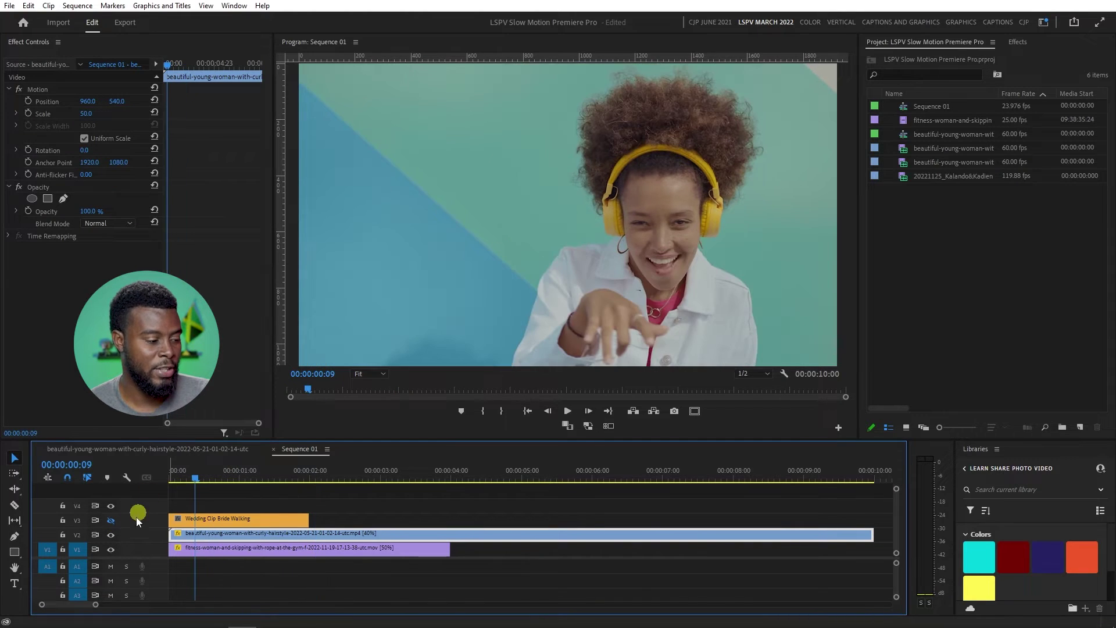
click(111, 520)
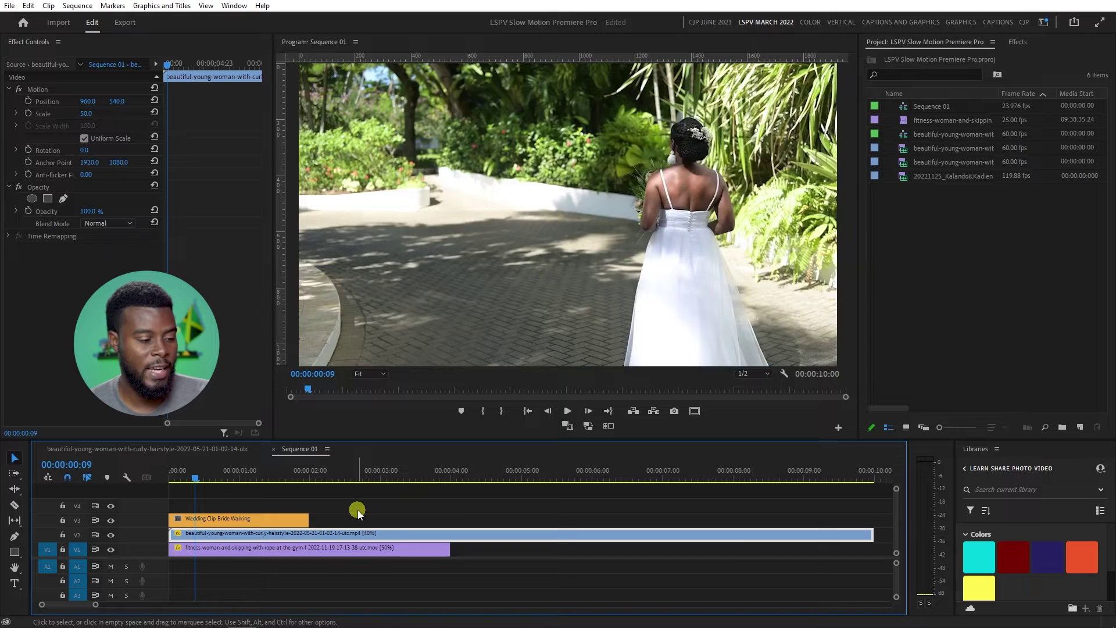
Play the Wedding Clip Bride Walking clip from the sequence start at its original speed
key(equal)
drag(220, 477, 115, 479)
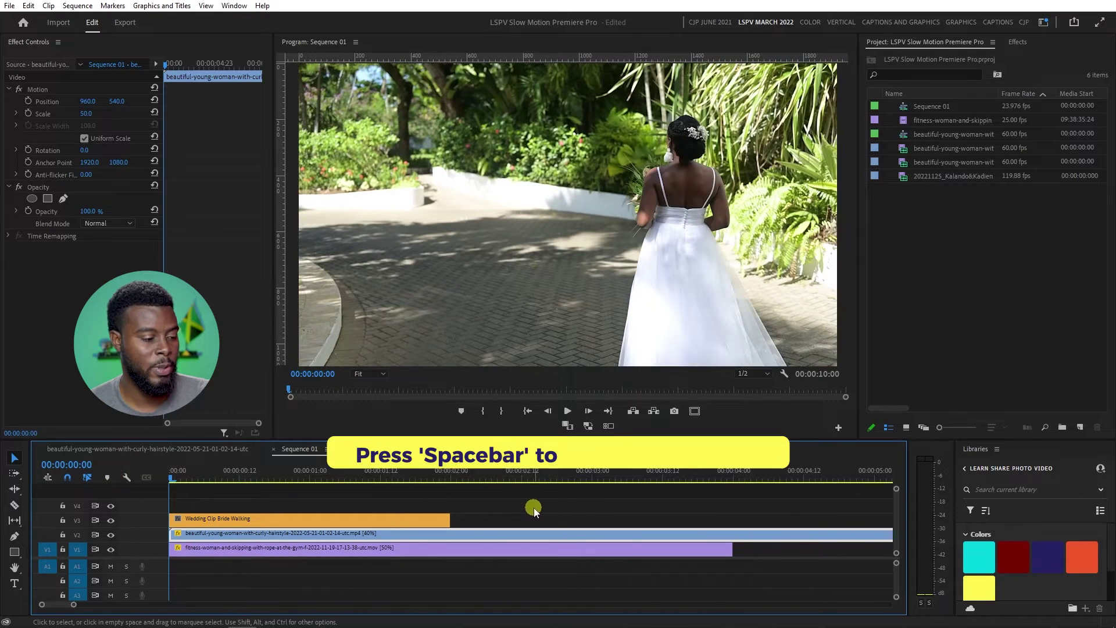
click(533, 508)
key(space)
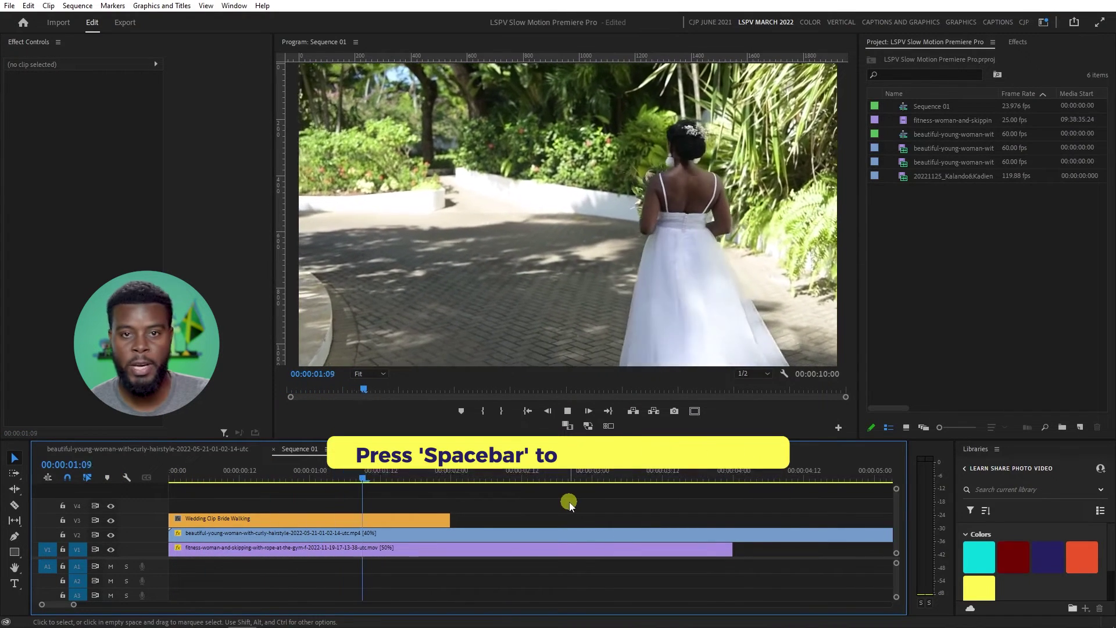
key(space)
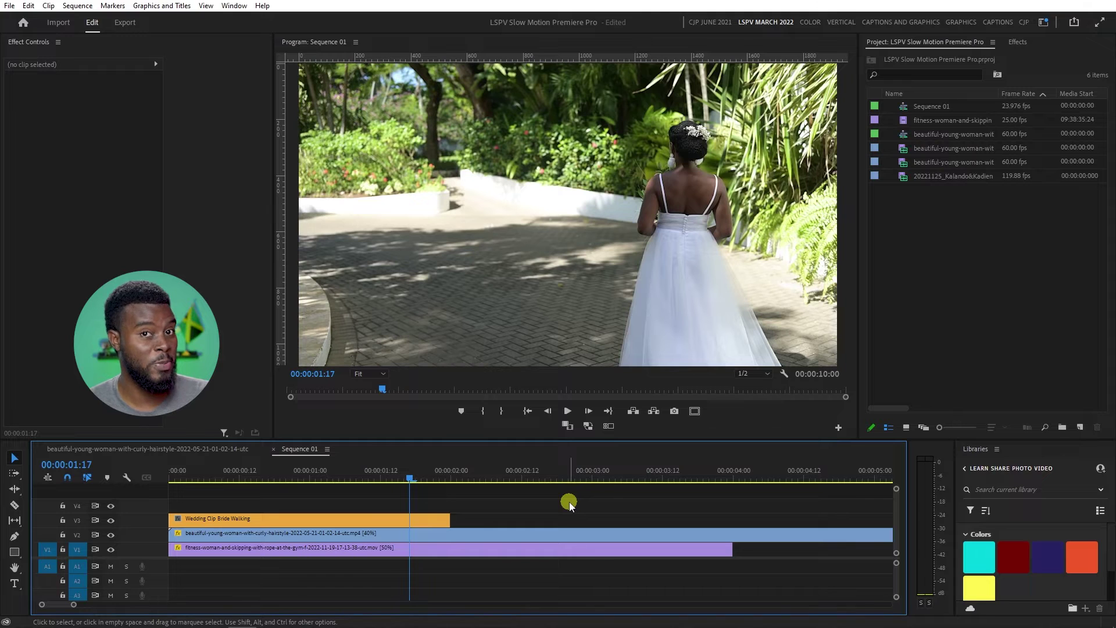
Slow the Wedding Clip Bride Walking clip on V3 to 20% speed and play it from the sequence start
drag(256, 486, 222, 481)
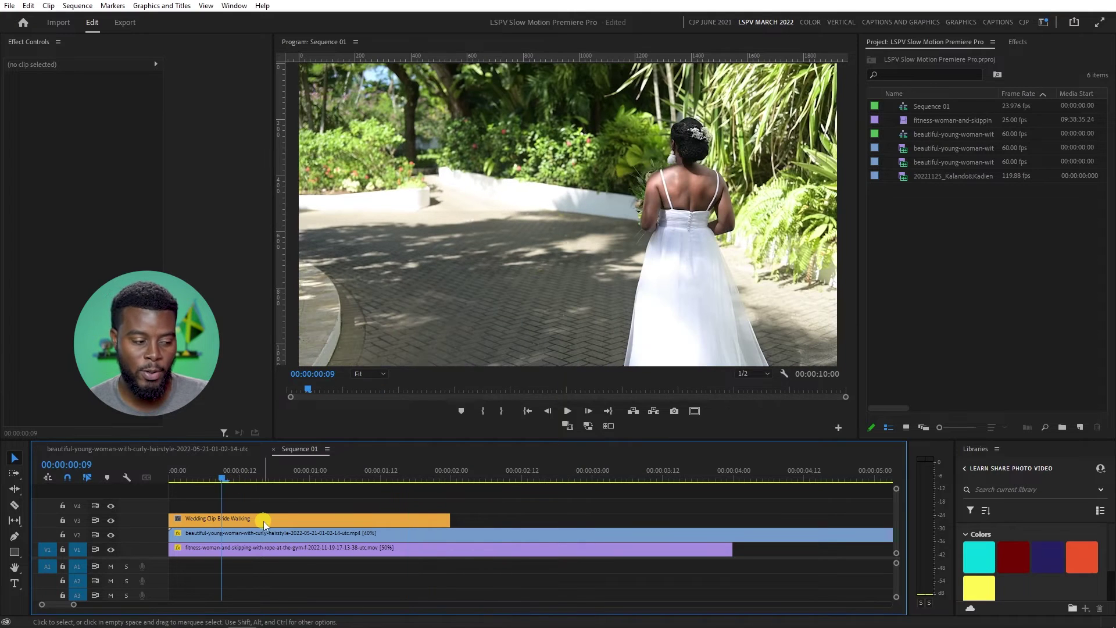
right_click(264, 521)
click(373, 398)
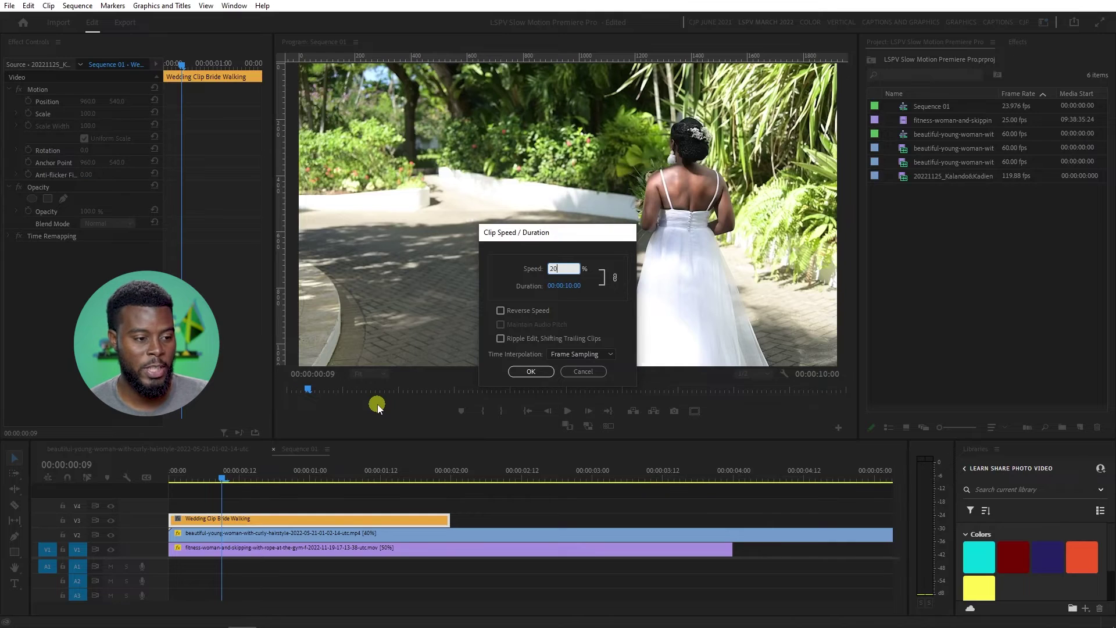
key(Return)
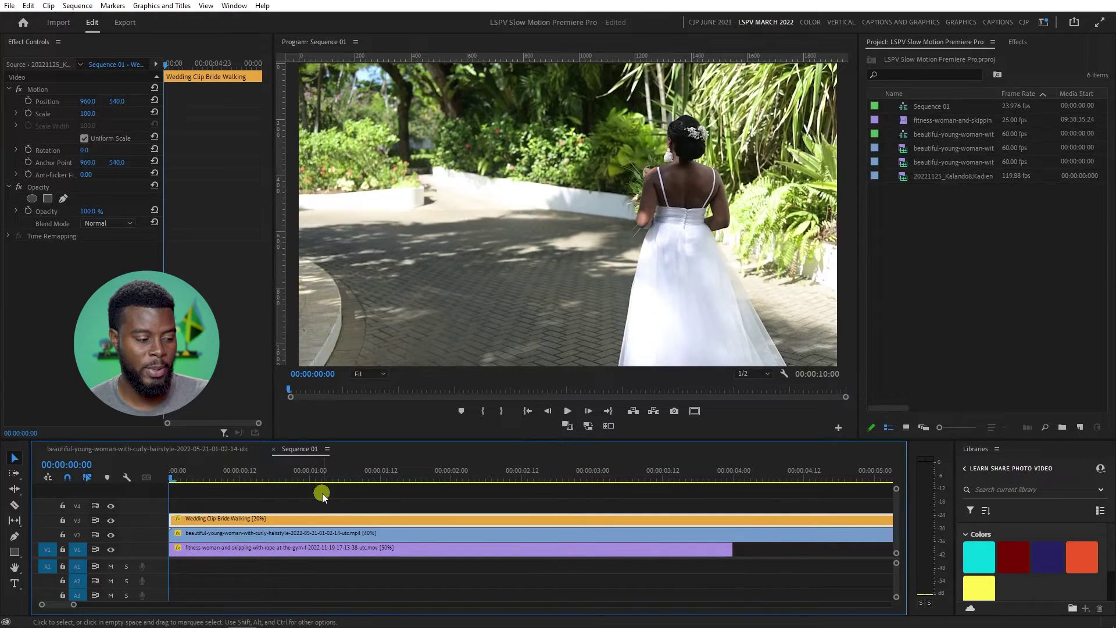
key(space)
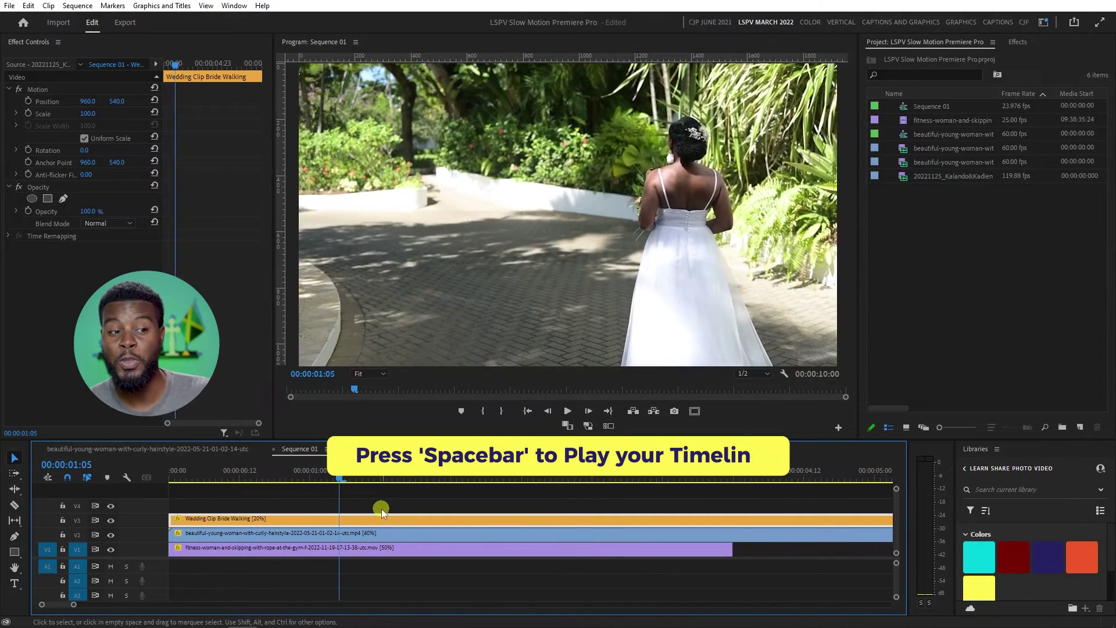
Play the slowed Wedding Clip Bride Walking clip and replay it from the sequence start to check its smoothness
key(space)
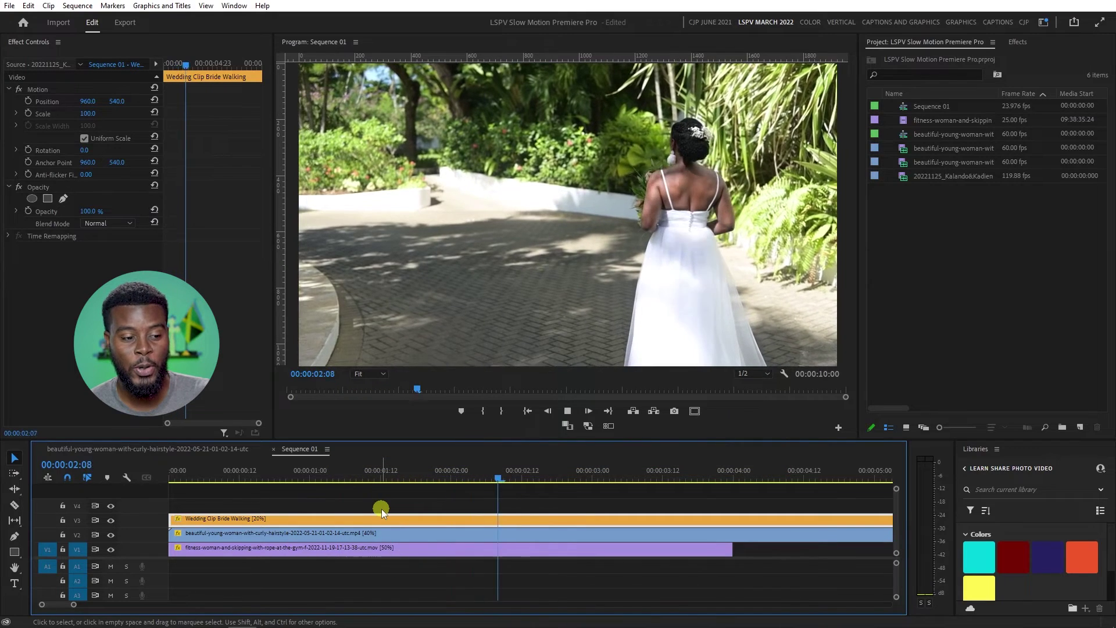
drag(294, 473, 156, 483)
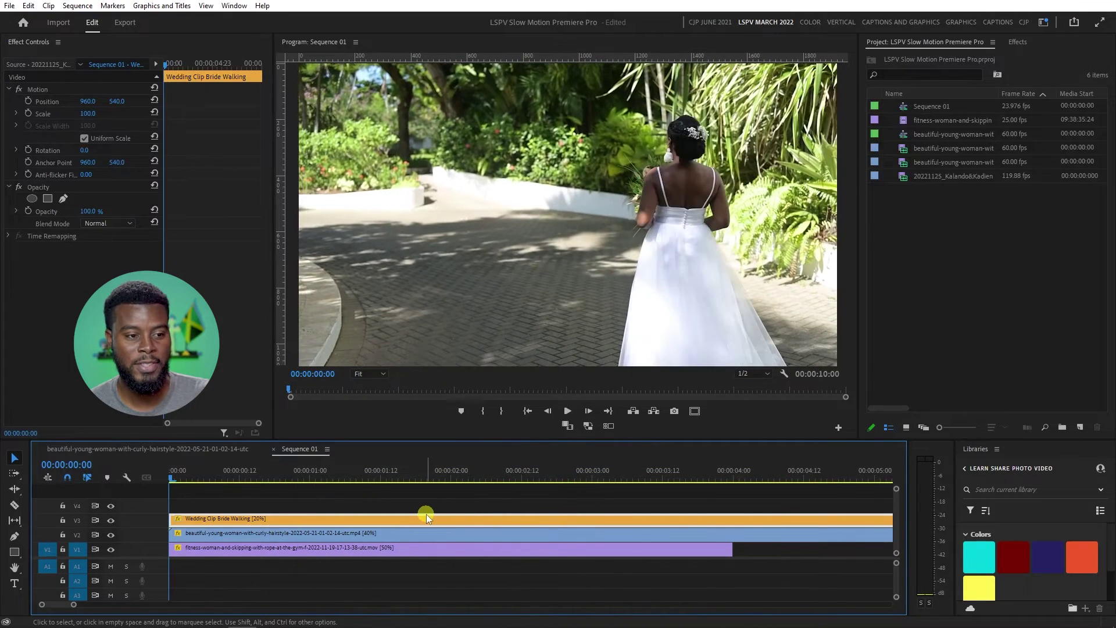
key(space)
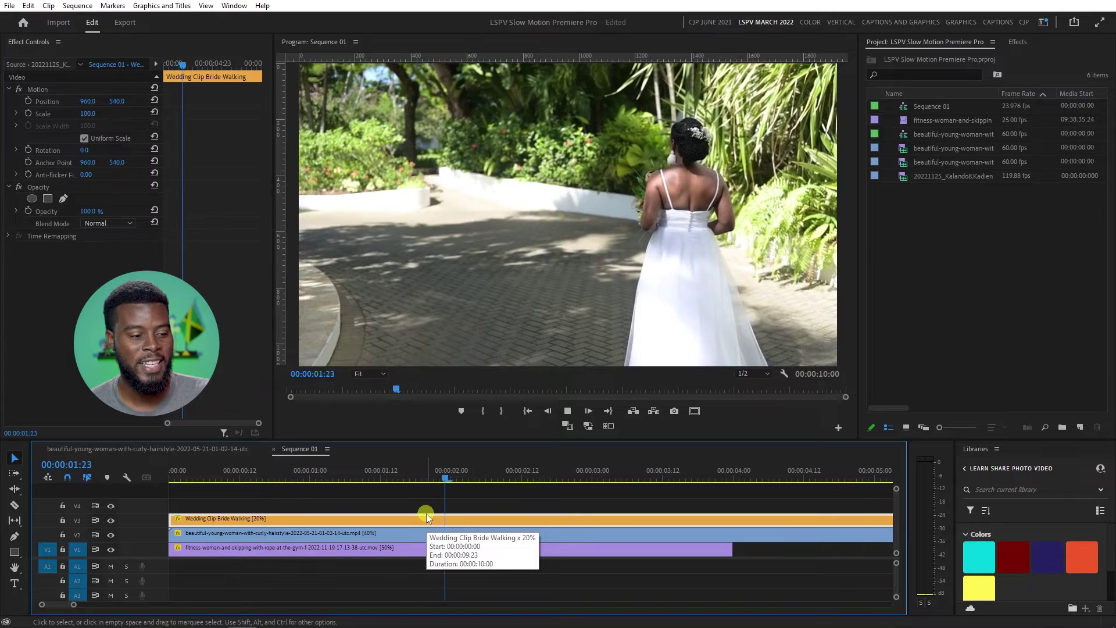
key(space)
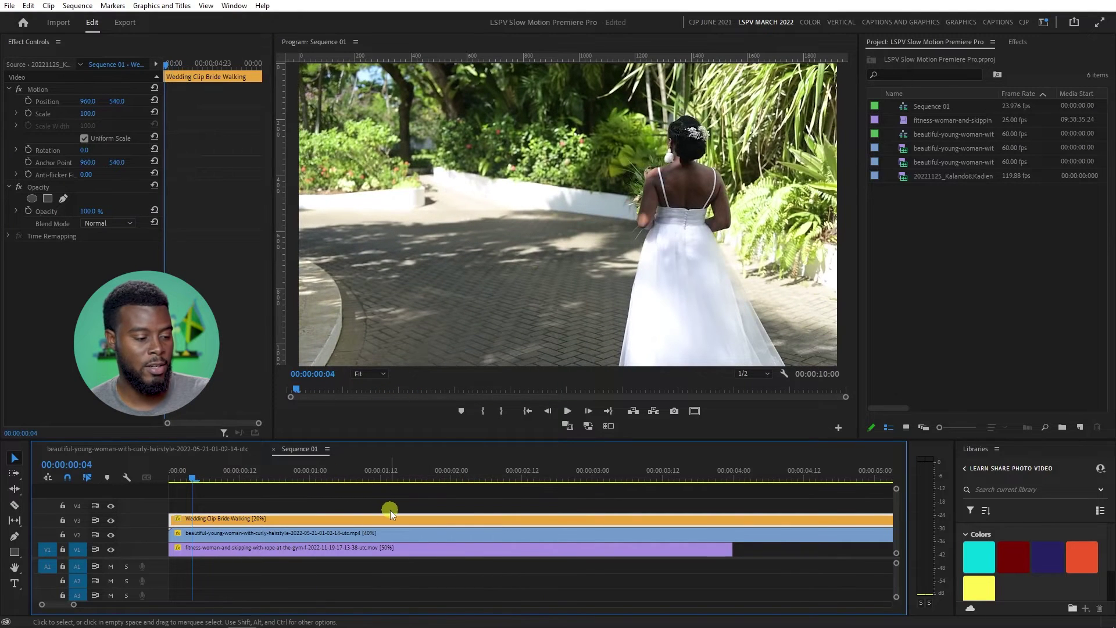
Compare the Wedding Clip Bride Walking clip at original speed and at 20% by undoing and redoing the speed change, playing each version
key(ctrl+z)
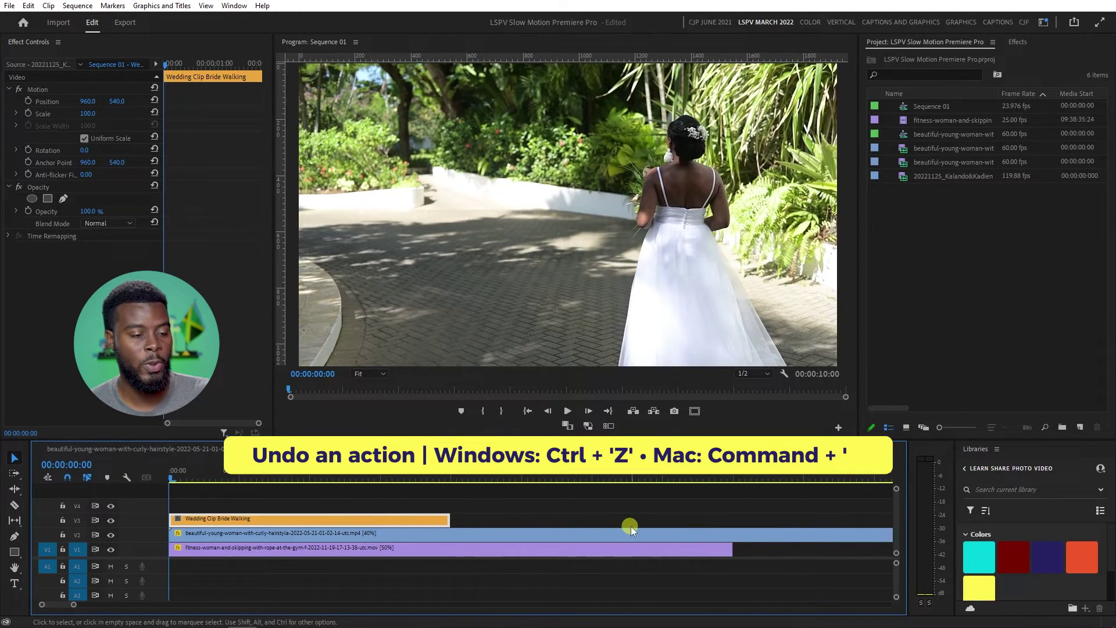
key(space)
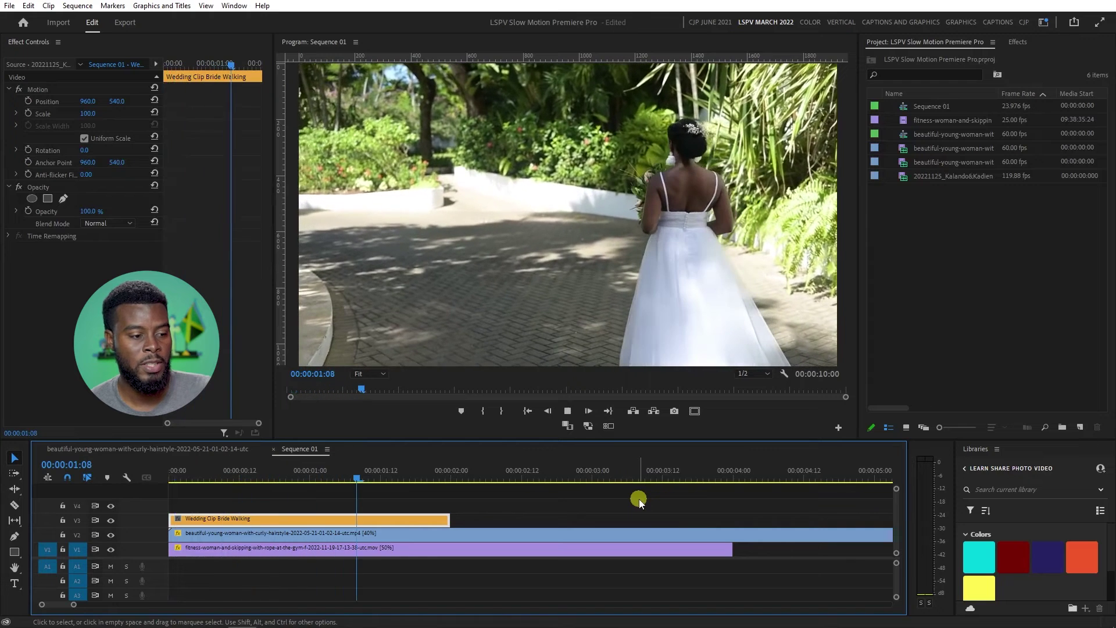
key(ctrl+shift+z)
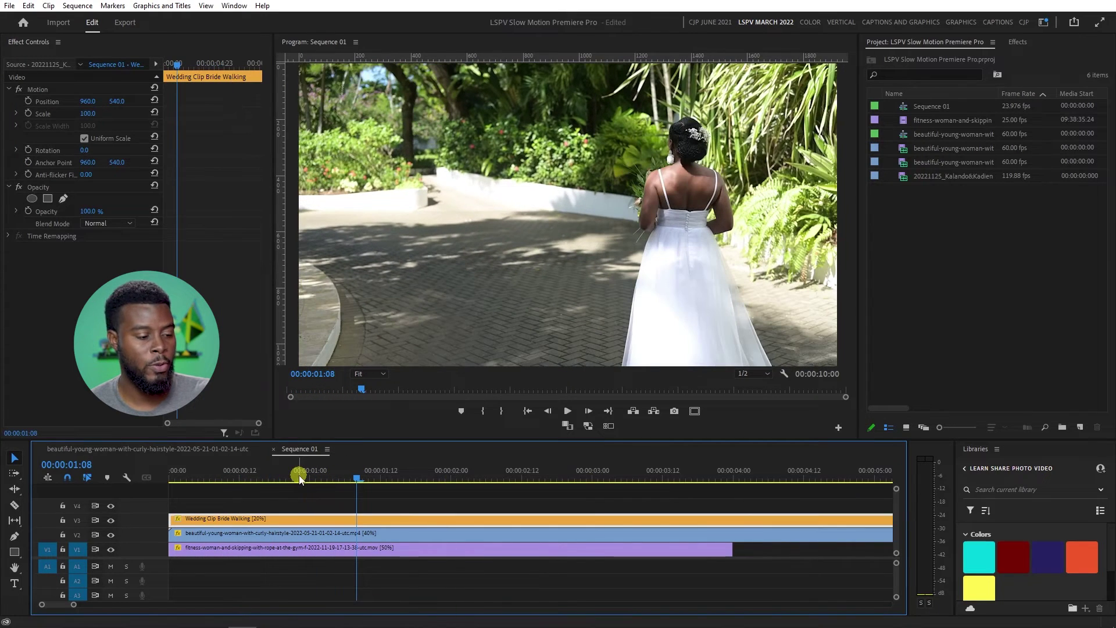
key(Home)
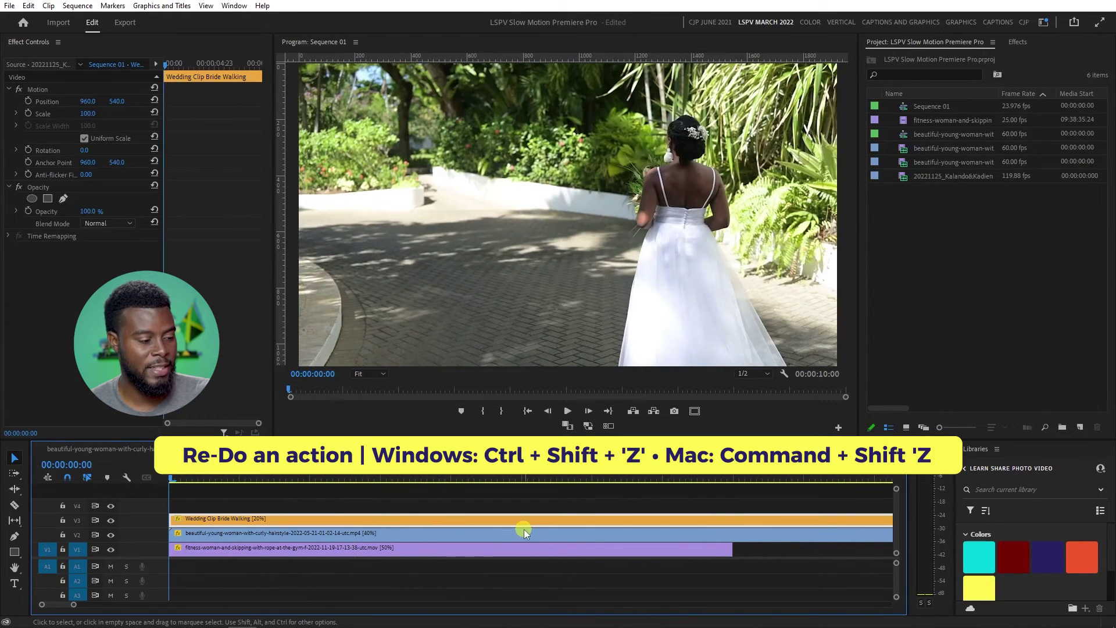
key(space)
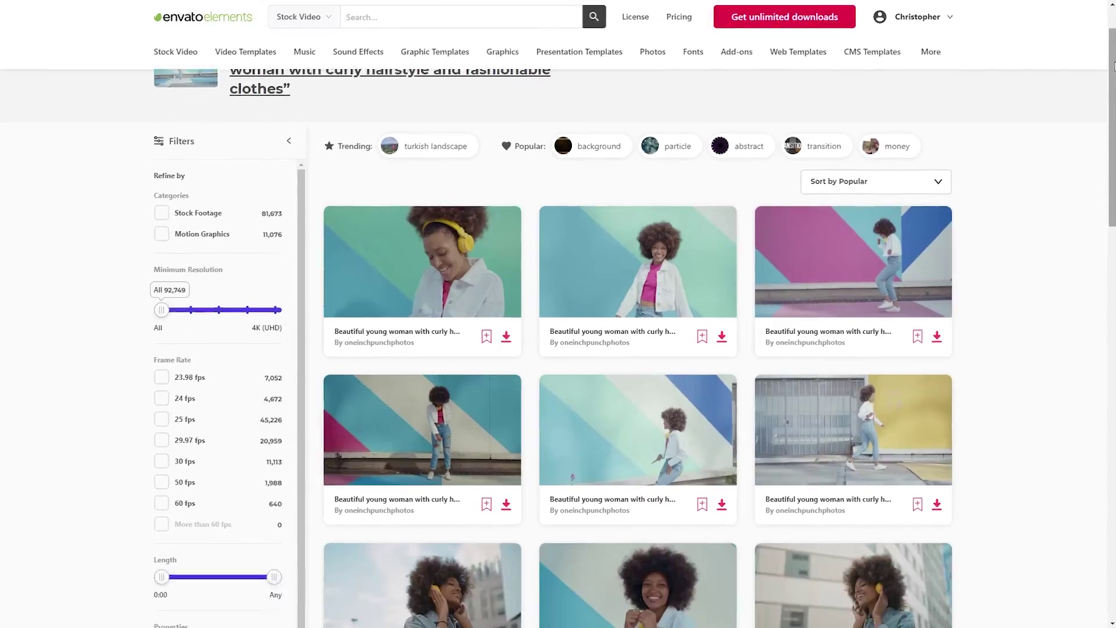
scroll(639, 348, down, 5)
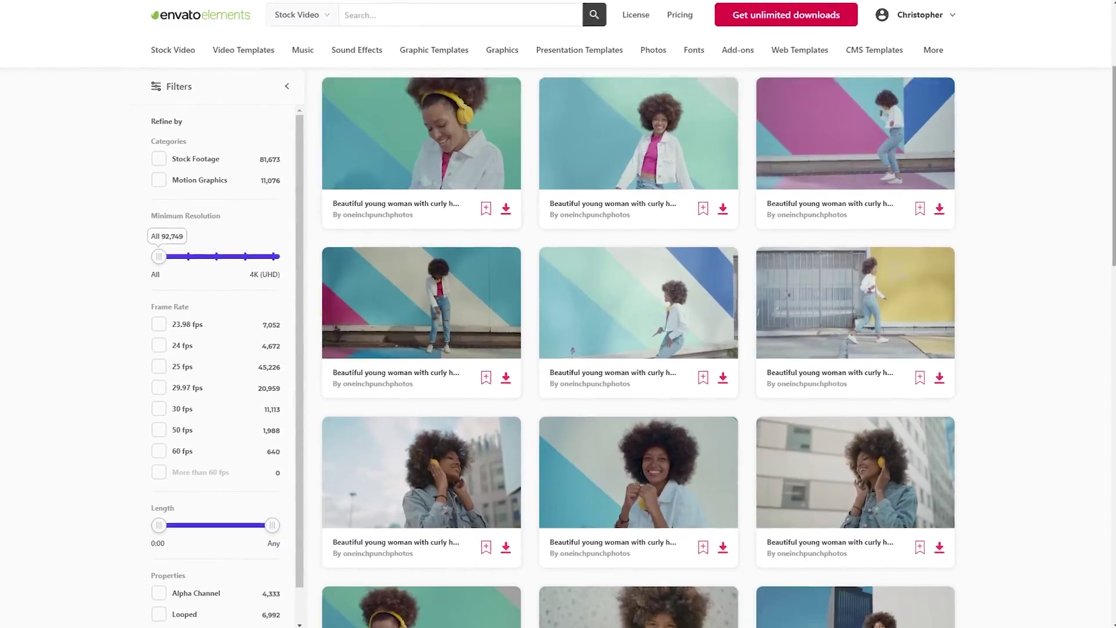
scroll(639, 349, down, 5)
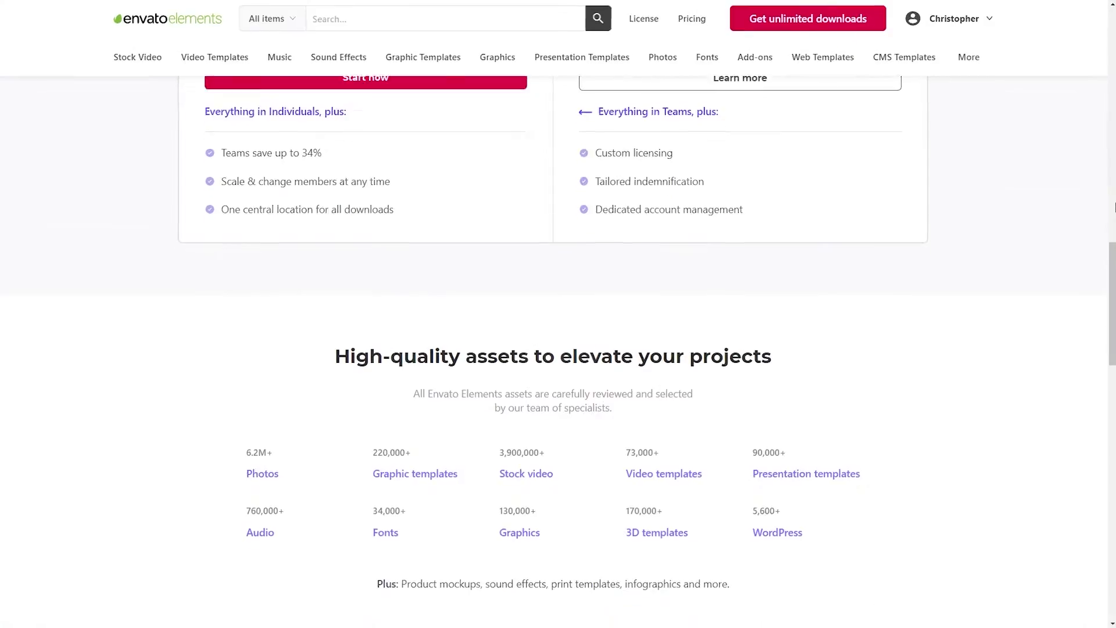
scroll(558, 314, down, 4)
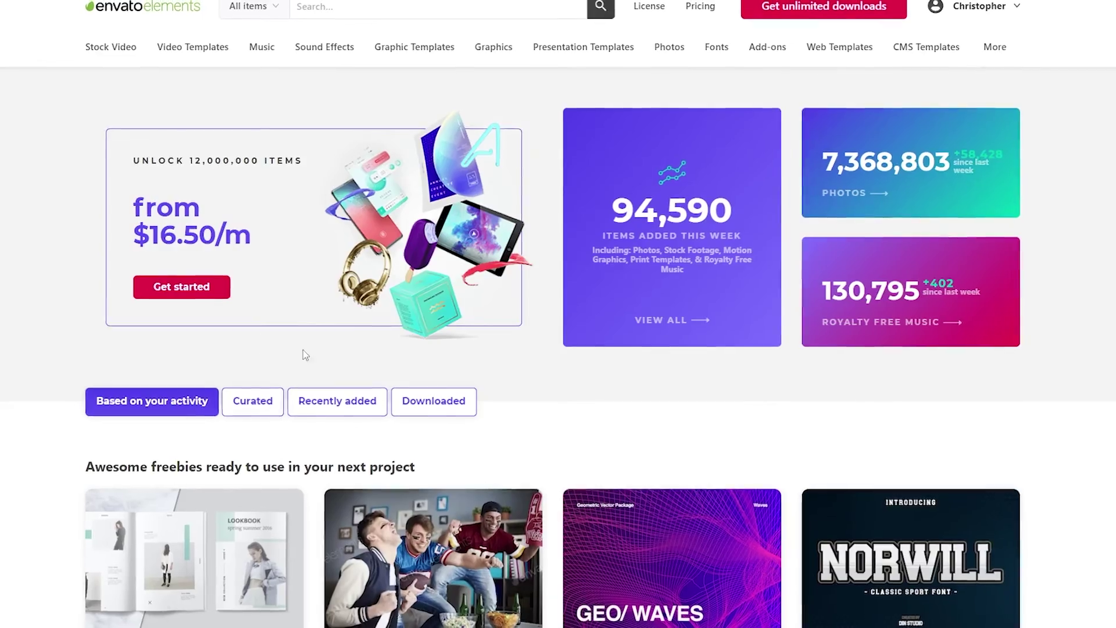
click(194, 288)
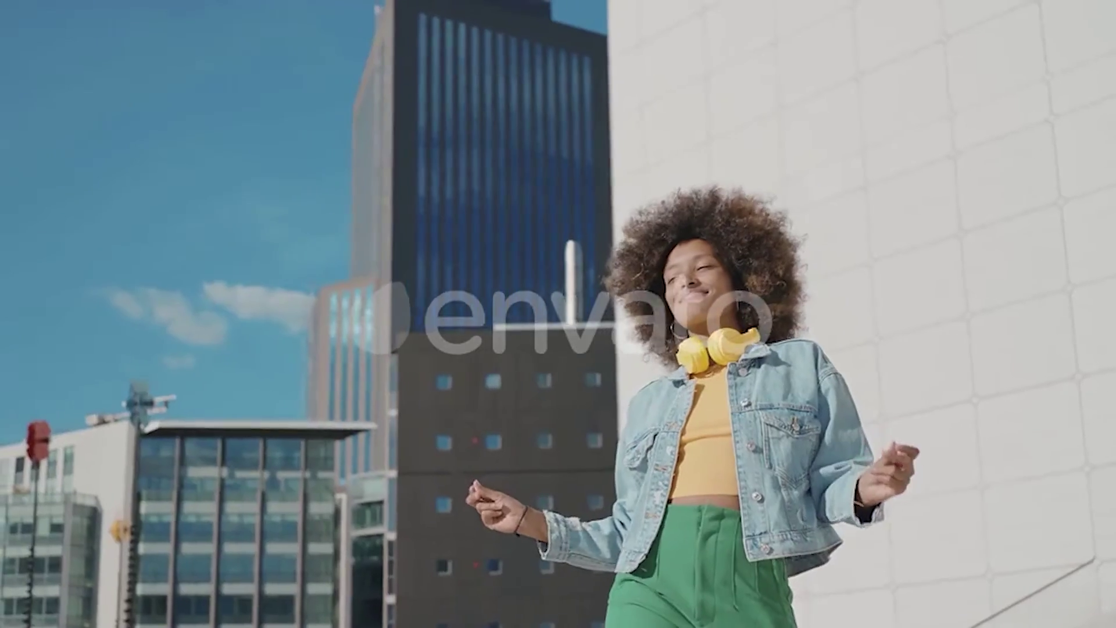